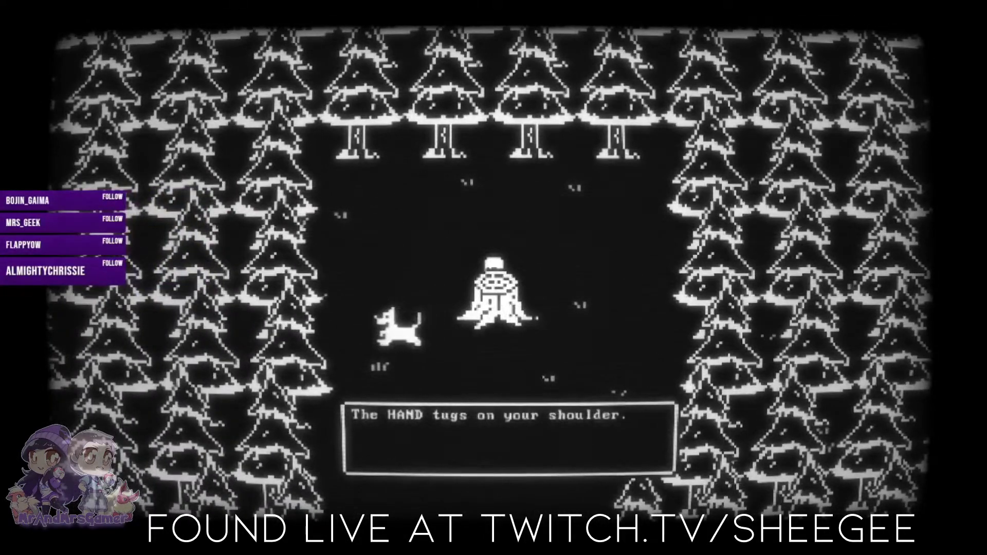
Dig with the Shovel at the stump, dismiss the 'nothing.' message, and walk down
{"action": "key", "text": "z"}
{"action": "key", "text": "c"}
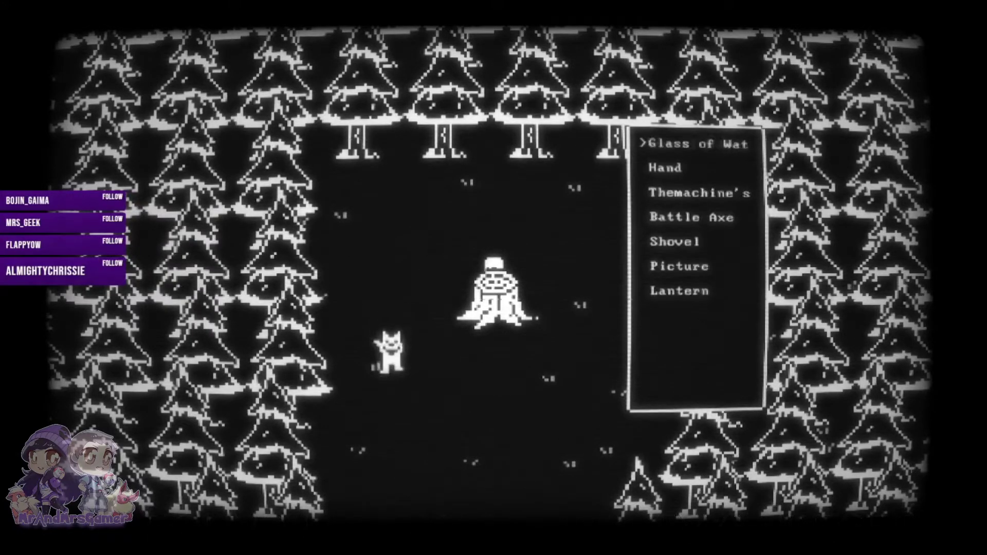
{"action": "key", "text": "Down"}
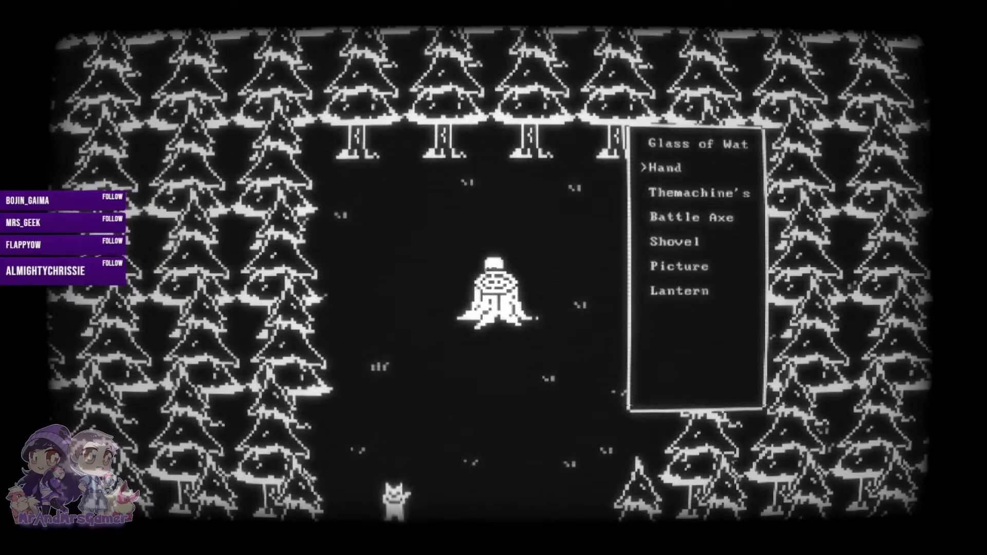
{"action": "key", "text": "Down"}
{"action": "key", "text": "Down"}
{"action": "key", "text": "Down"}
{"action": "key", "text": "z"}
{"action": "key", "text": "z"}
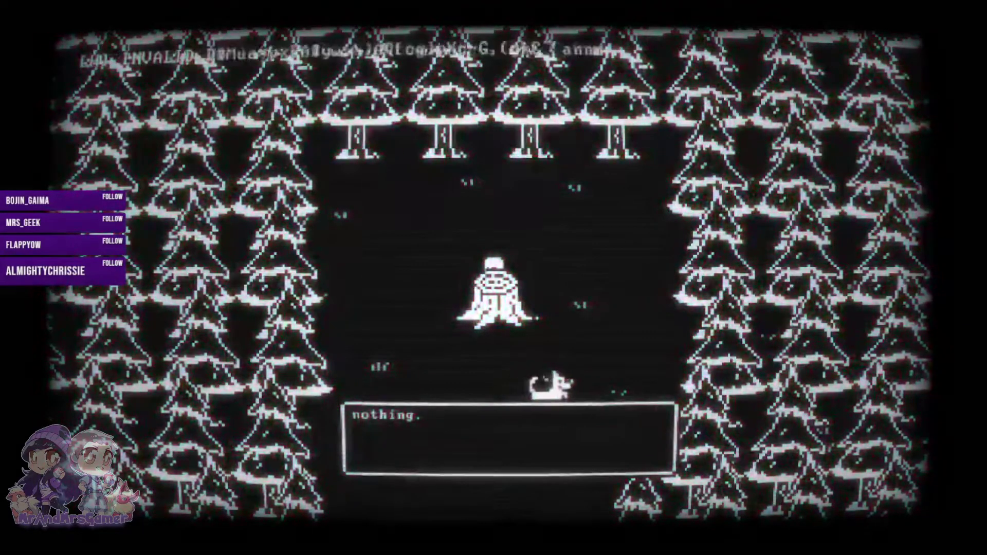
{"action": "key", "text": "z"}
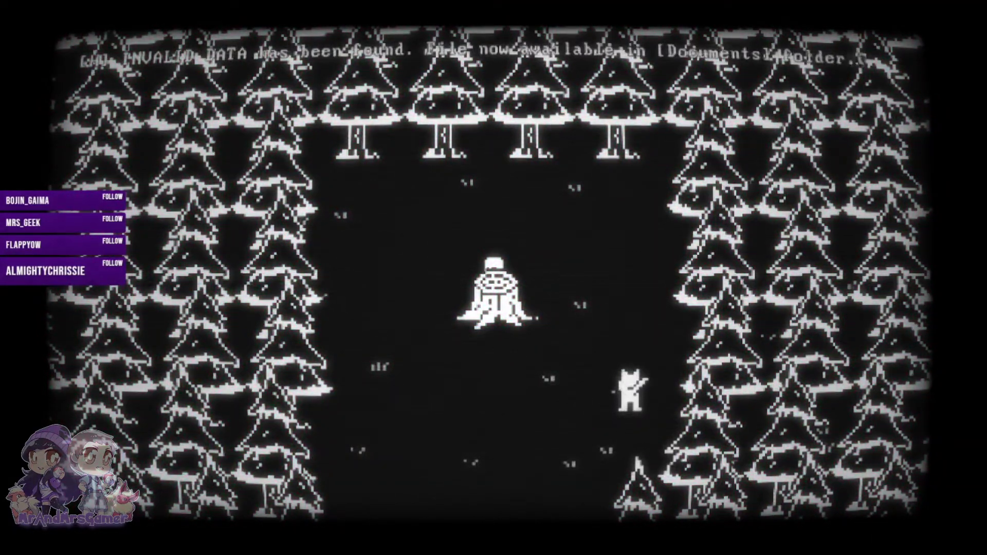
{"action": "key", "text": "Down"}
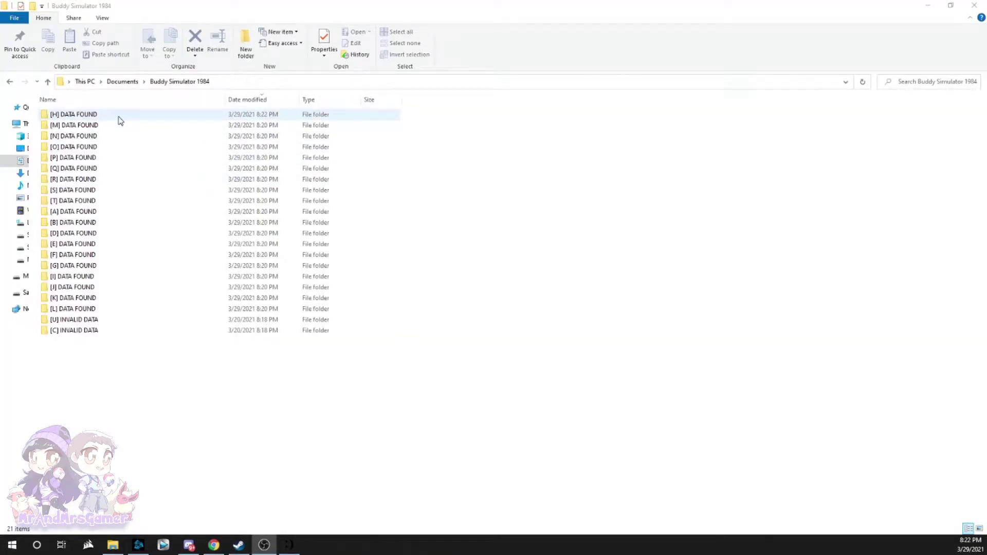
Run H.bat from the [H] DATA FOUND folder, then move and widen its command window
{"action": "double_click", "coordinate": [118, 116]}
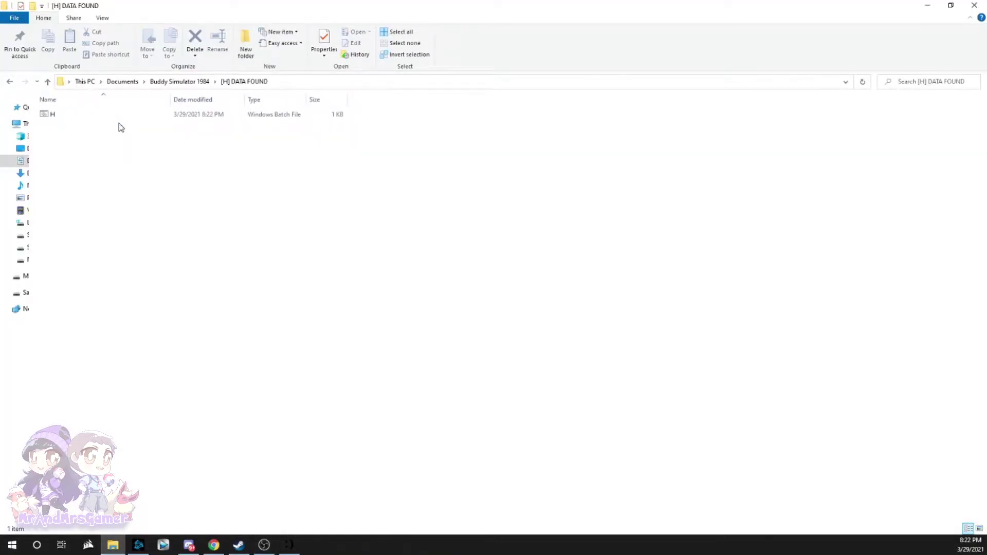
{"action": "double_click", "coordinate": [149, 117]}
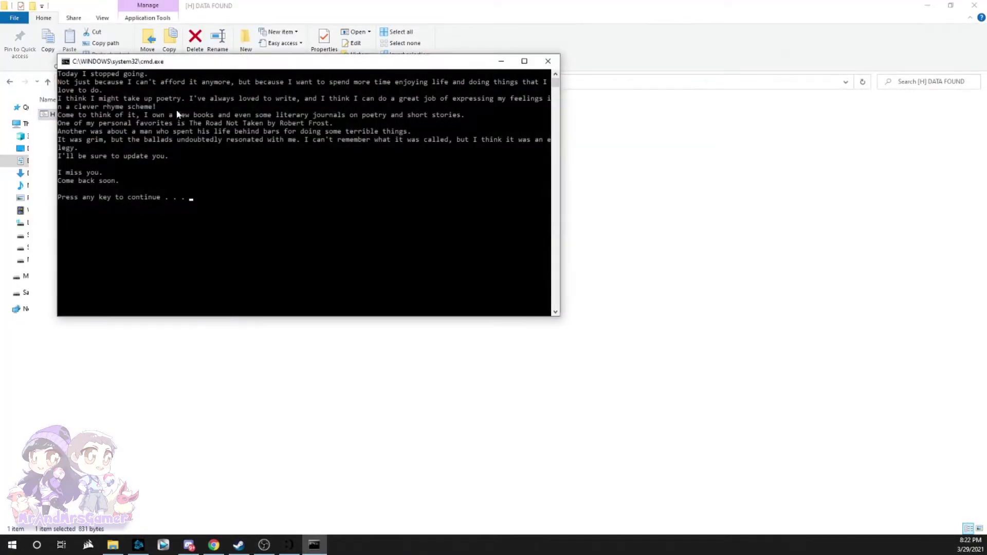
{"action": "left_click_drag", "start_coordinate": [202, 63], "coordinate": [304, 83]}
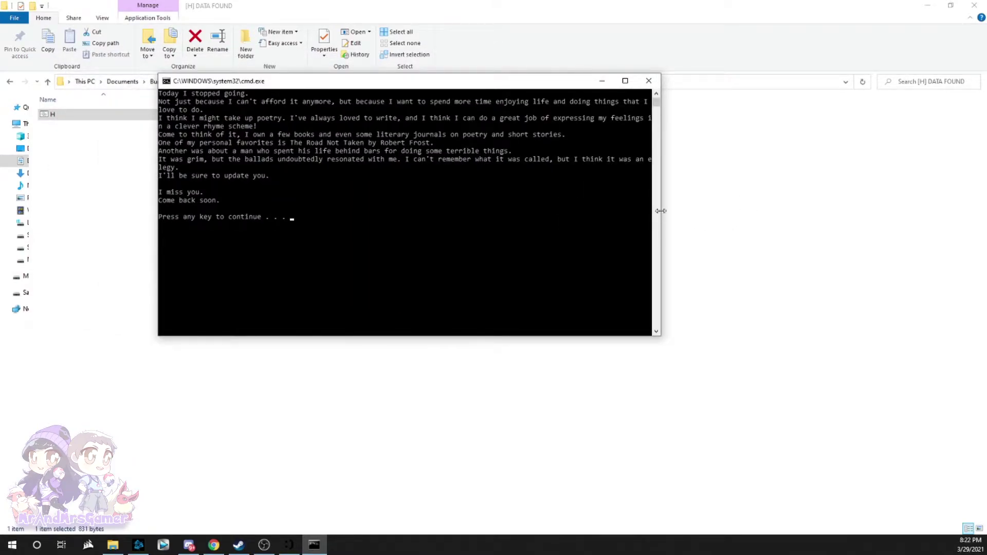
{"action": "left_click_drag", "start_coordinate": [662, 210], "coordinate": [787, 213]}
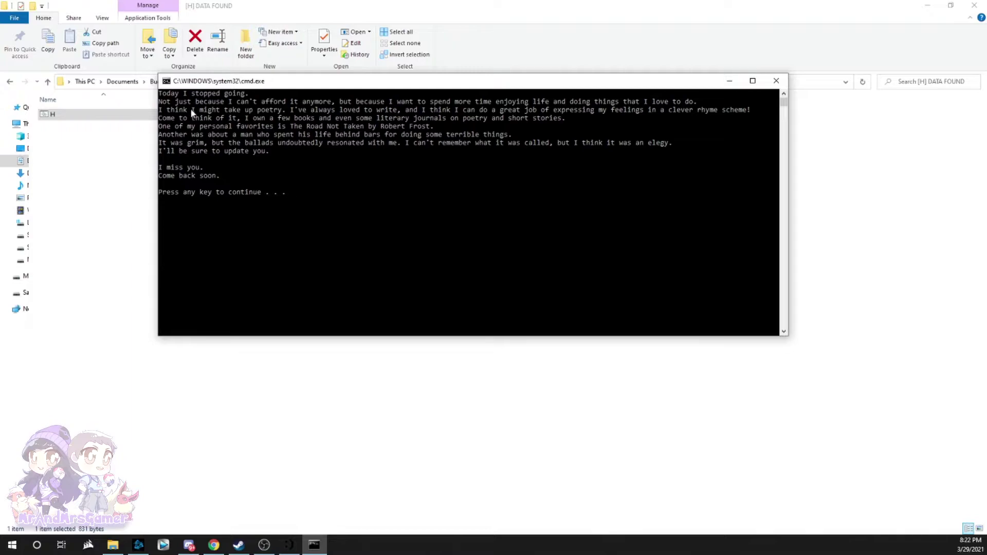